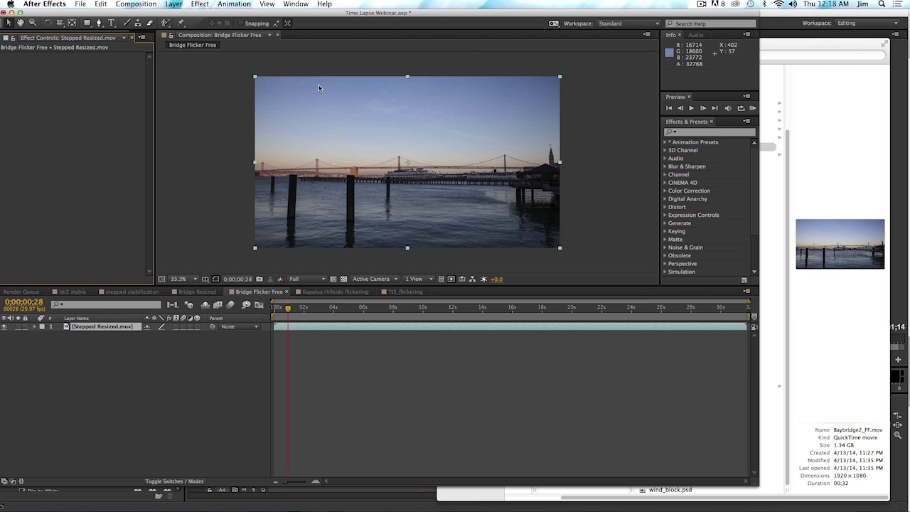
# Apply Digital Anarchy's Flicker Free effect to the Stepped Resized.mov bridge layer
pyautogui.click(199, 5)
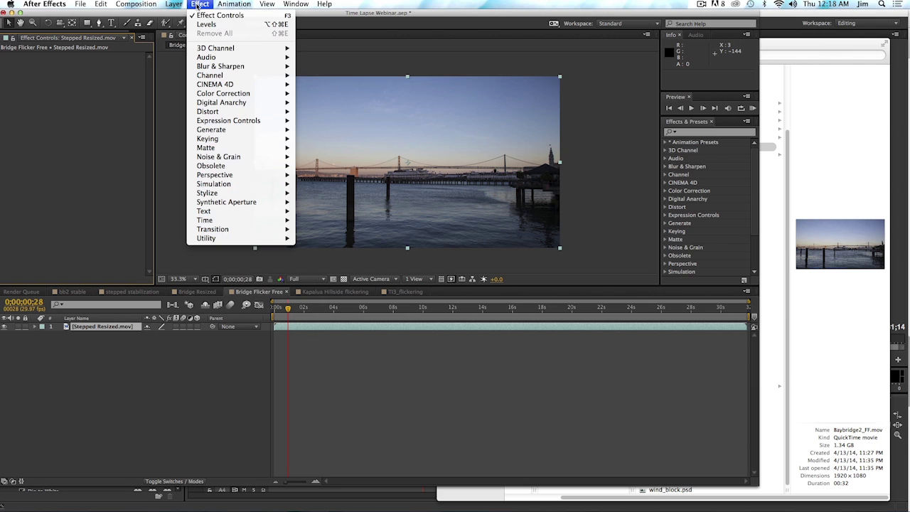
pyautogui.moveTo(271, 103)
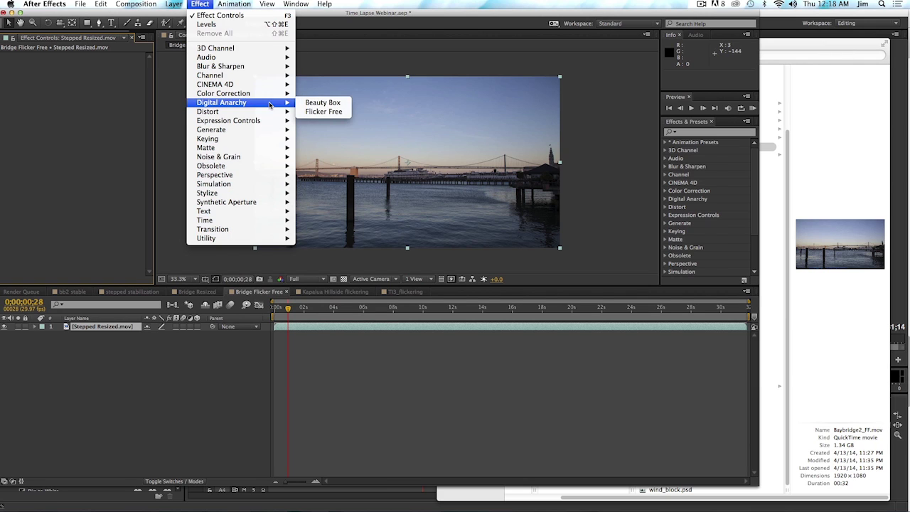
pyautogui.click(336, 115)
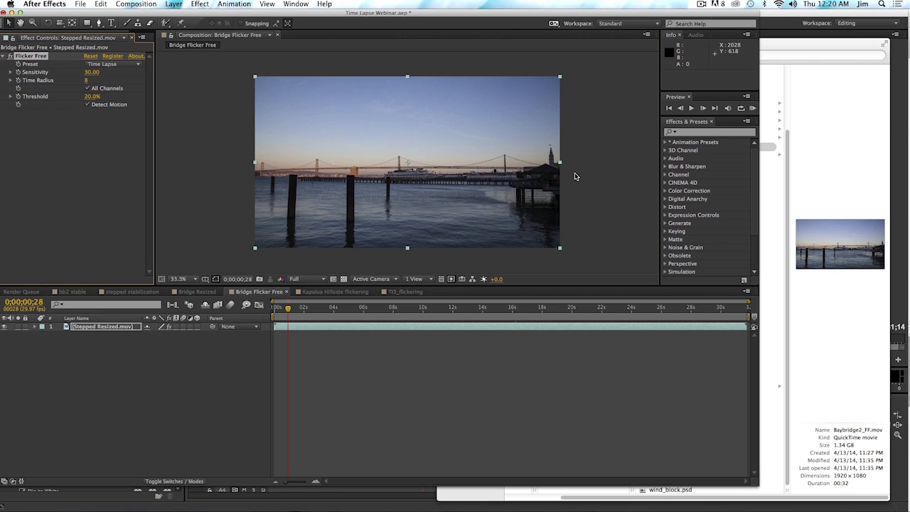
pyautogui.click(129, 64)
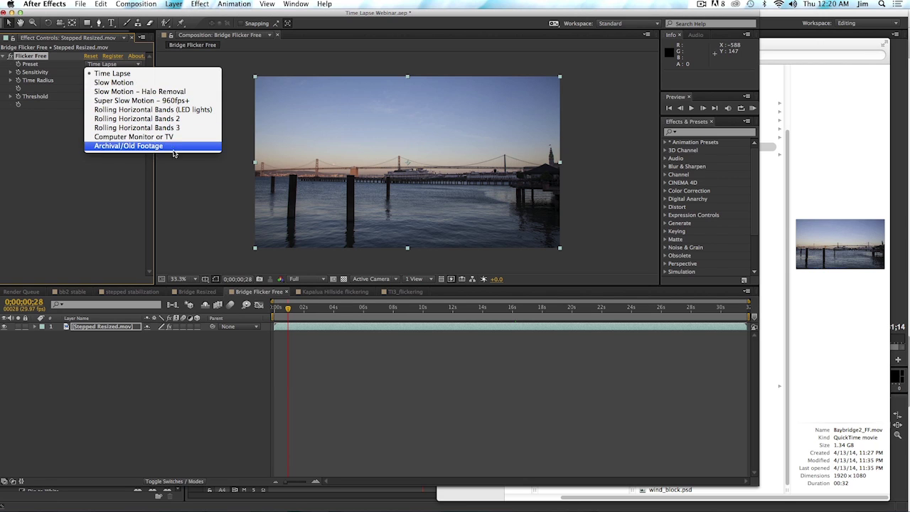
pyautogui.click(74, 179)
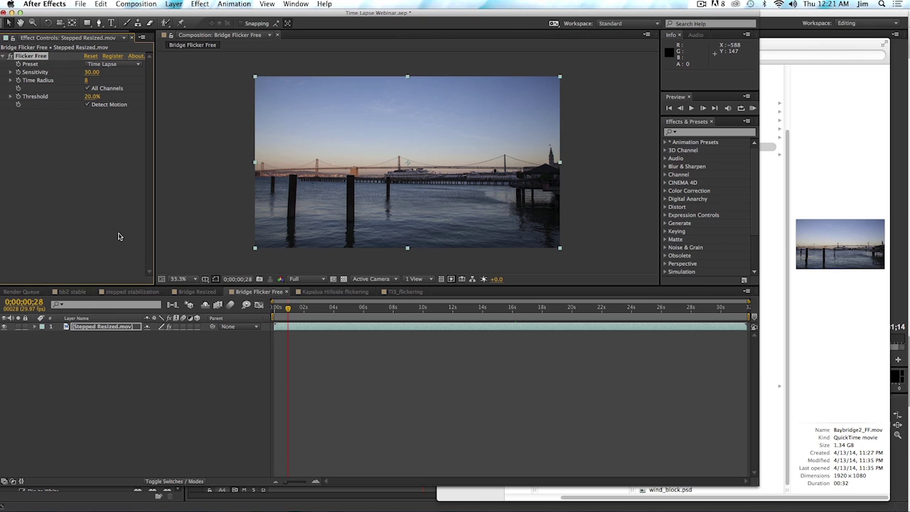
pyautogui.click(128, 65)
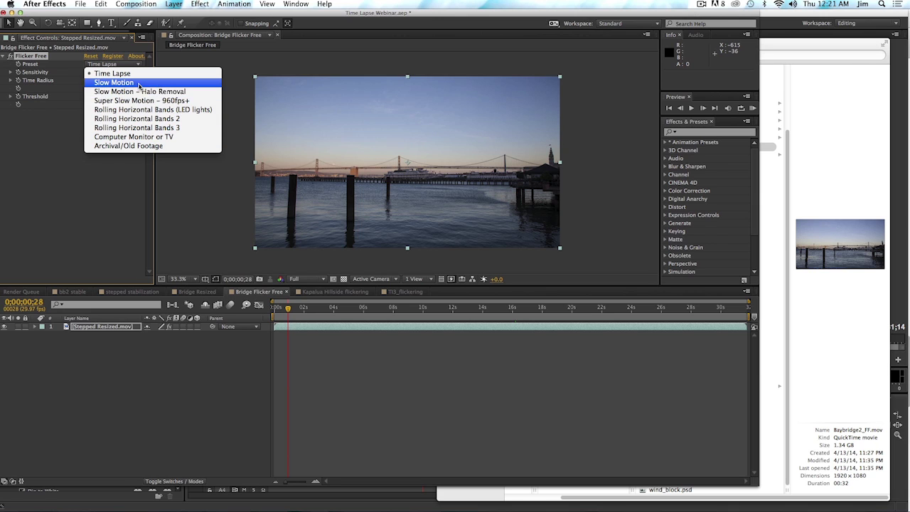
pyautogui.click(41, 134)
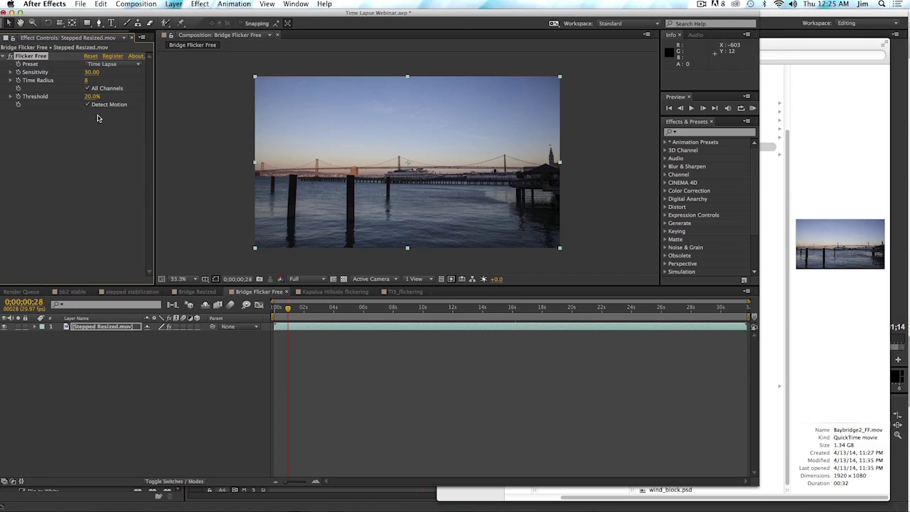
# Play Stepped Resized.mov in QuickTime Player, pause it at 00:09, then return to After Effects
pyautogui.press('super+Tab')
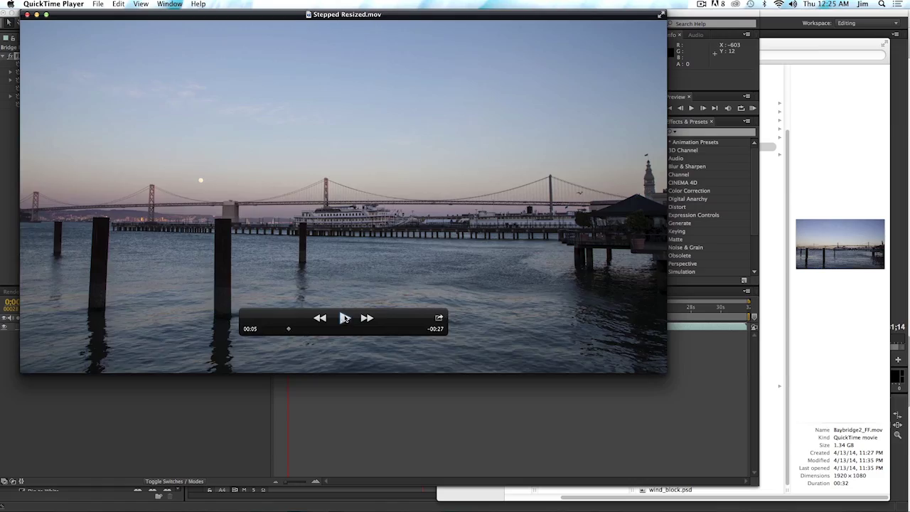
pyautogui.click(344, 318)
pyautogui.click(273, 329)
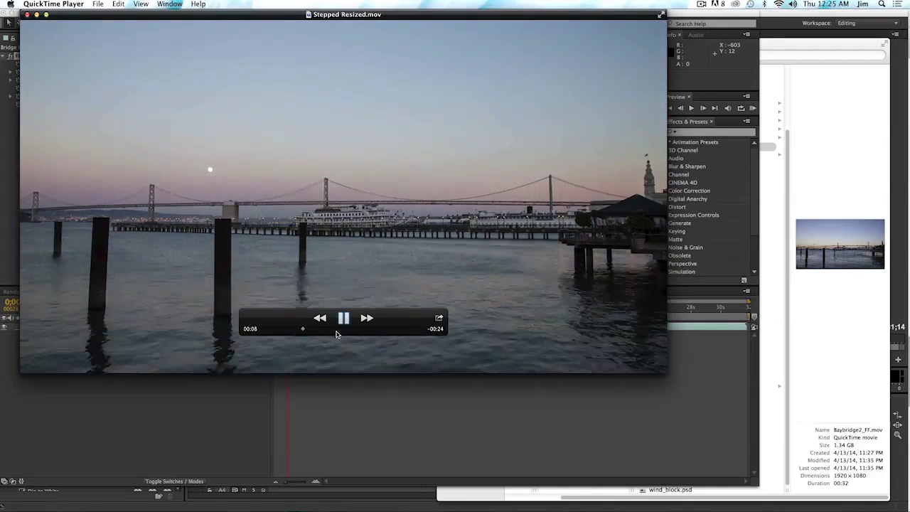
pyautogui.click(344, 320)
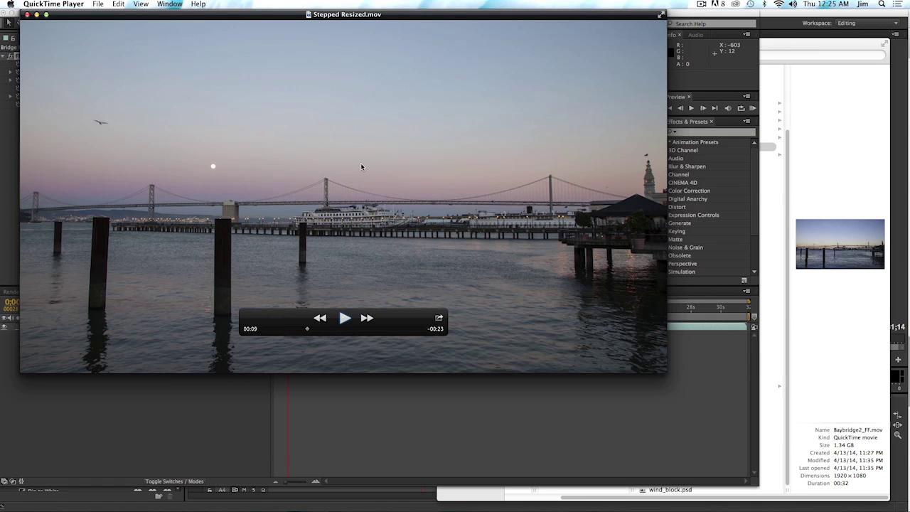
pyautogui.press('super+q')
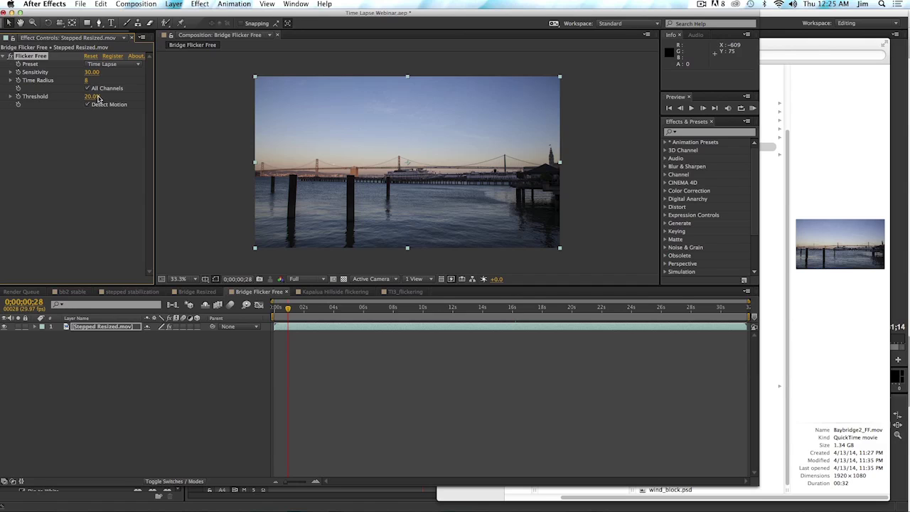
# Raise the Flicker Free Threshold to about 20.6% and resume Stepped Resized.mov in QuickTime
pyautogui.moveTo(91, 98); pyautogui.dragTo(95, 101)
pyautogui.press('super+Tab')
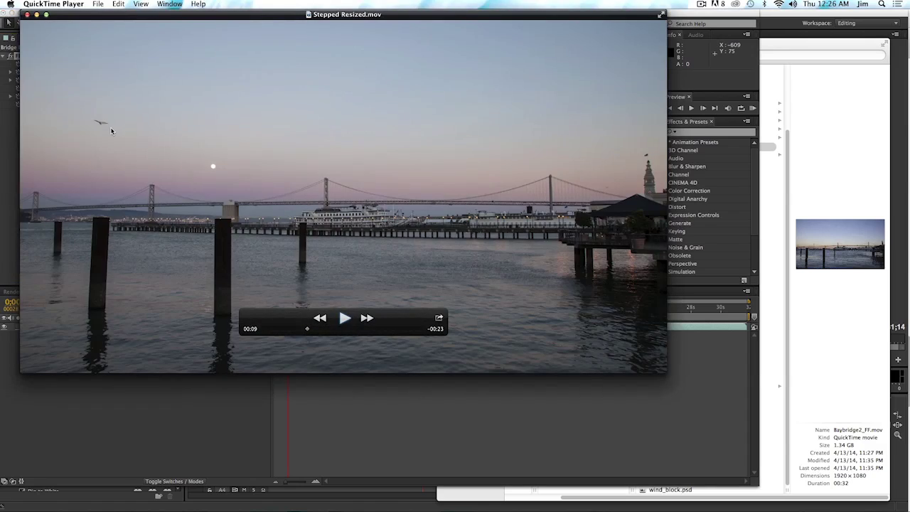
pyautogui.click(344, 318)
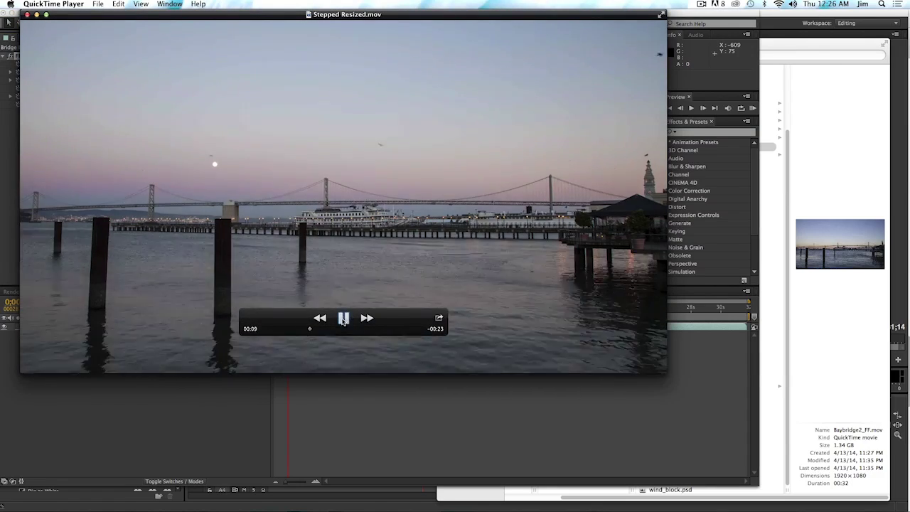
pyautogui.click(270, 328)
# Pause the clip at 00:05, then tick Detect Motion under Flicker Free in Effect Controls
pyautogui.click(344, 320)
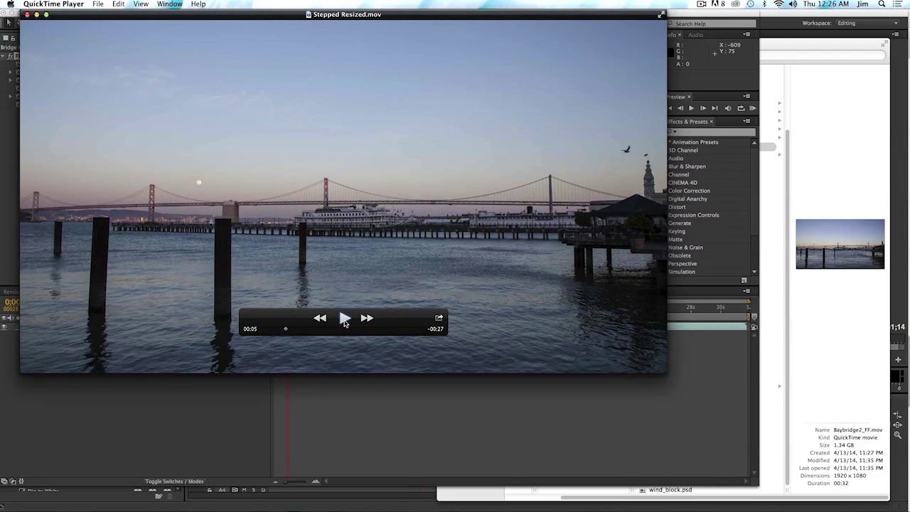
pyautogui.press('super+Tab')
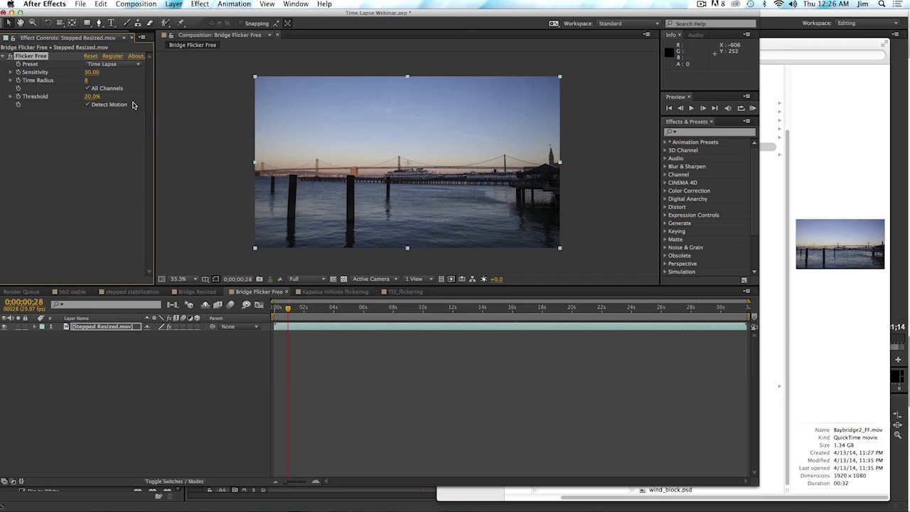
pyautogui.click(86, 104)
pyautogui.press('super+Tab')
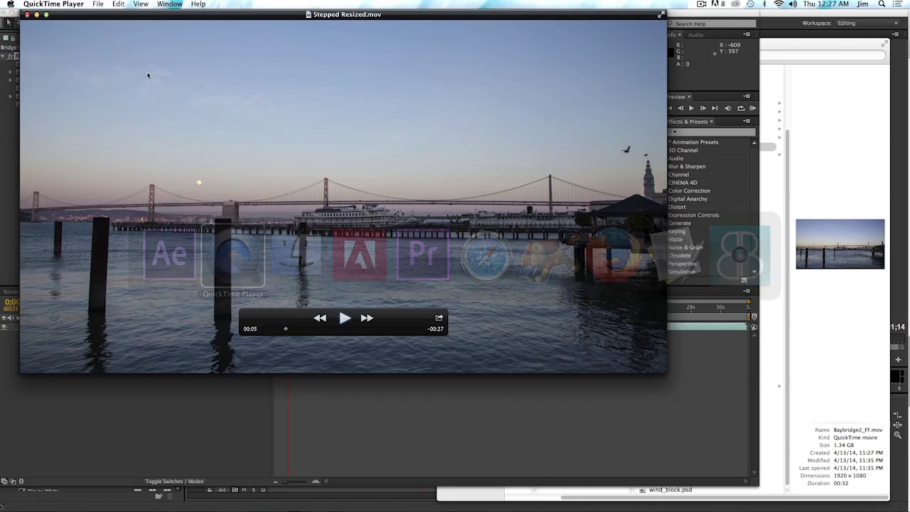
# Play the Baybridge2_FF.mov render, pausing at 00:13 and 00:19, then replay it from the start
pyautogui.click(141, 5)
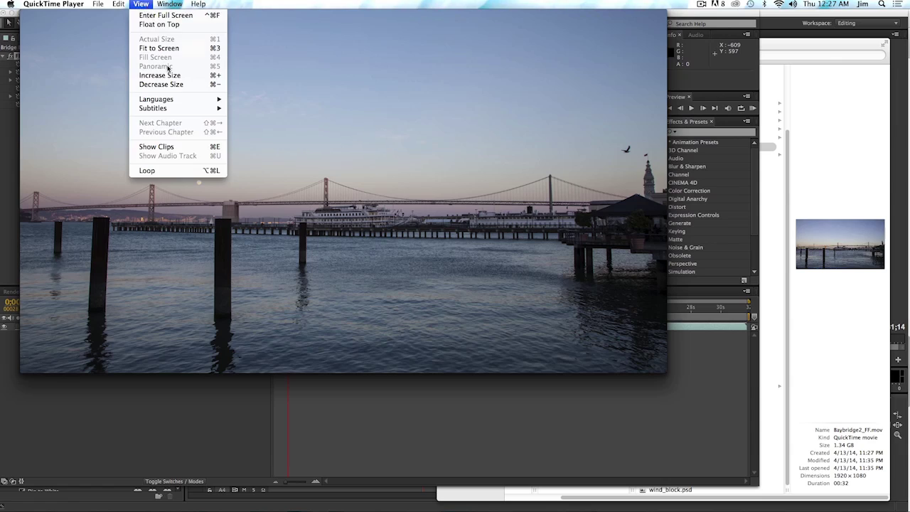
pyautogui.moveTo(171, 4)
pyautogui.click(195, 80)
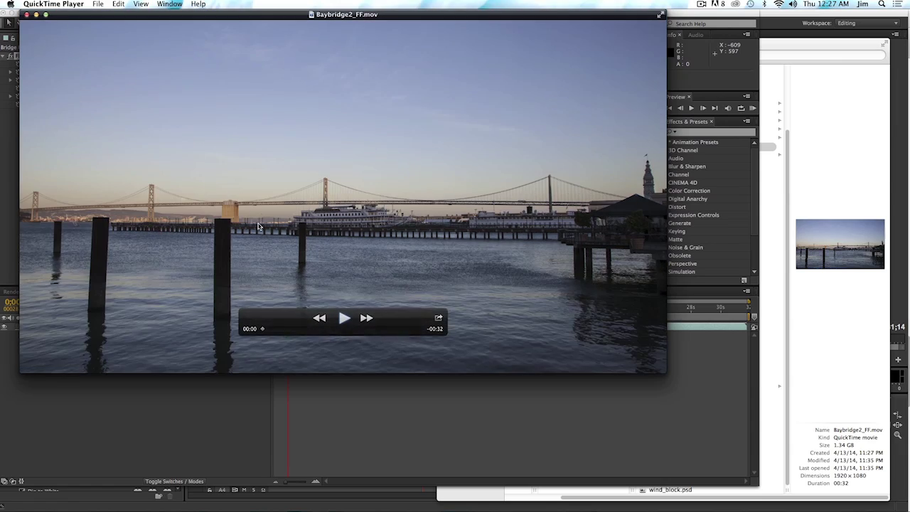
pyautogui.press('space')
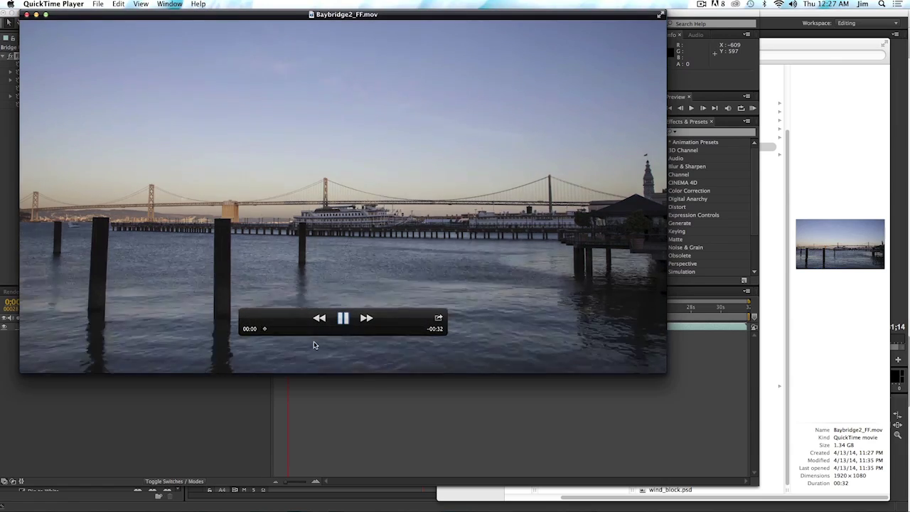
pyautogui.click(343, 319)
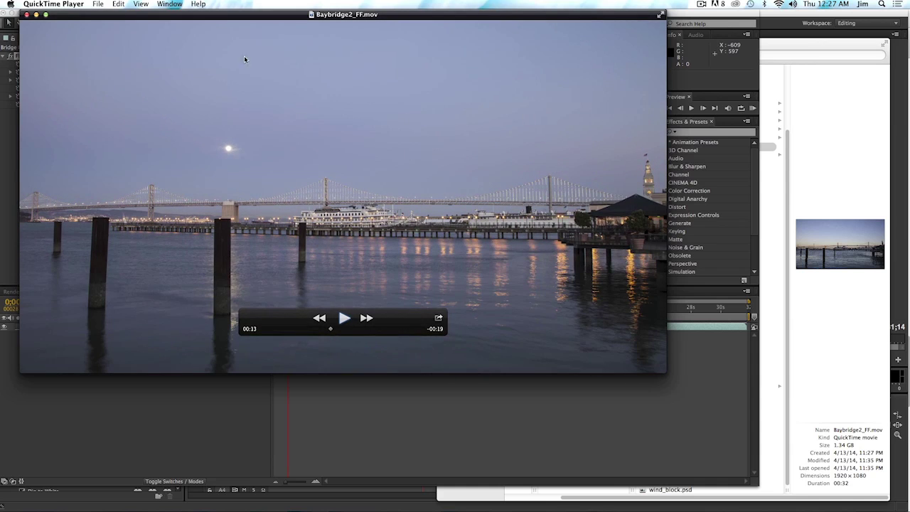
pyautogui.click(343, 319)
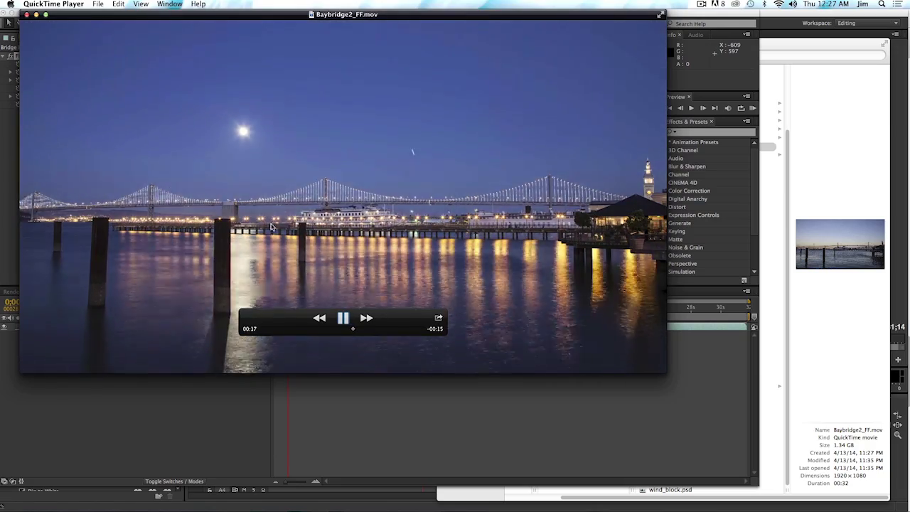
pyautogui.click(344, 318)
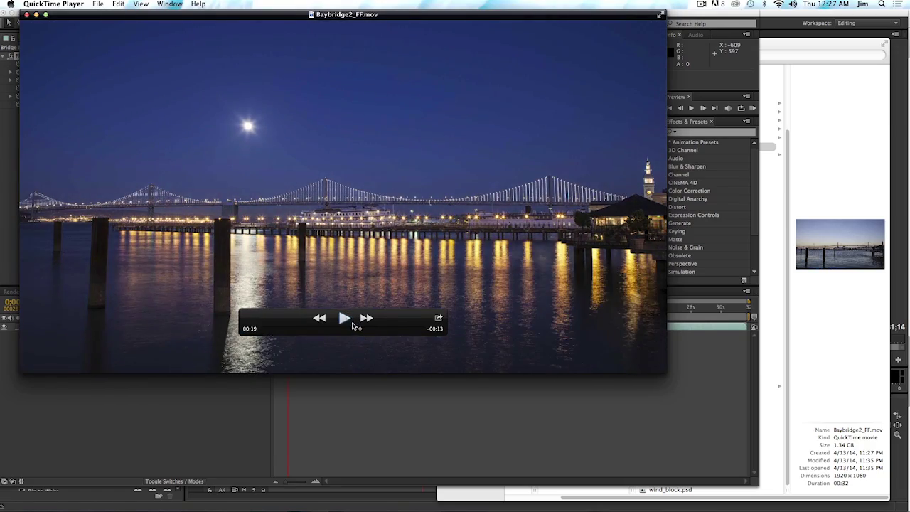
pyautogui.moveTo(359, 329); pyautogui.dragTo(260, 325)
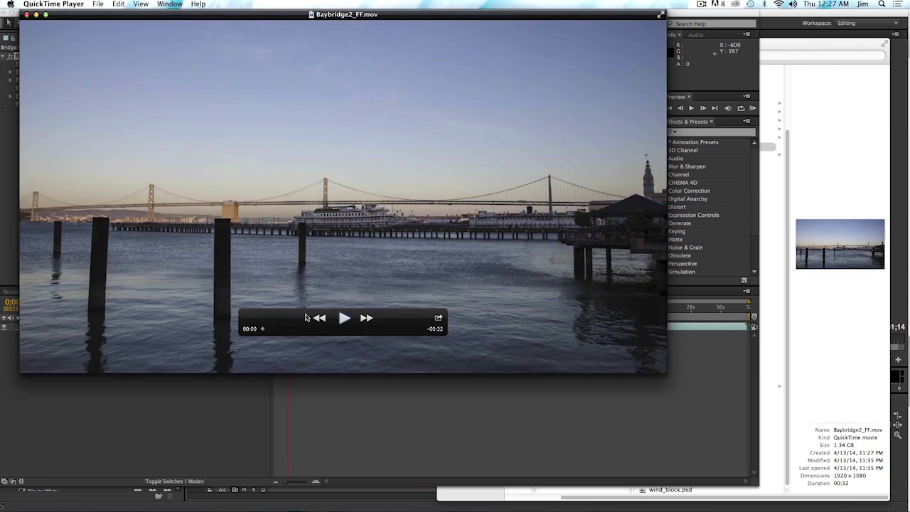
pyautogui.click(344, 318)
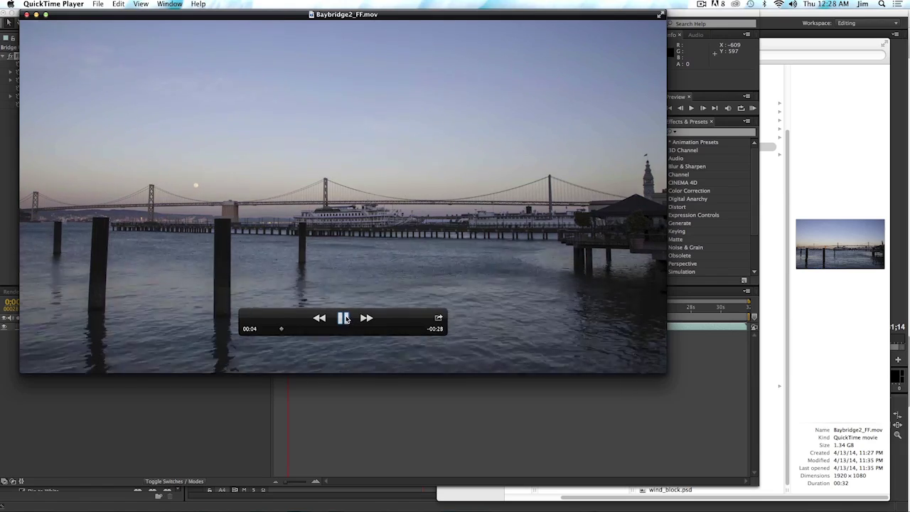
pyautogui.click(344, 318)
# Bring Stepped Resized.mov forward for comparison, then return to After Effects
pyautogui.click(169, 4)
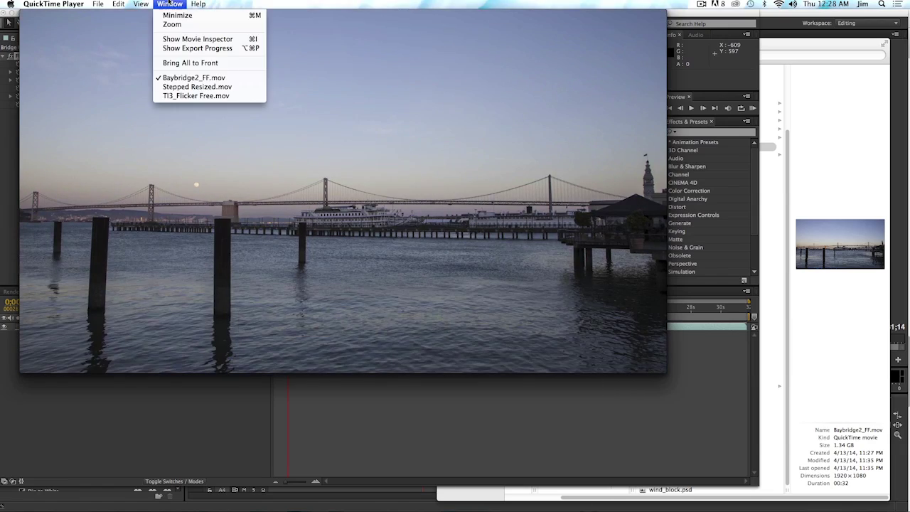
pyautogui.click(197, 86)
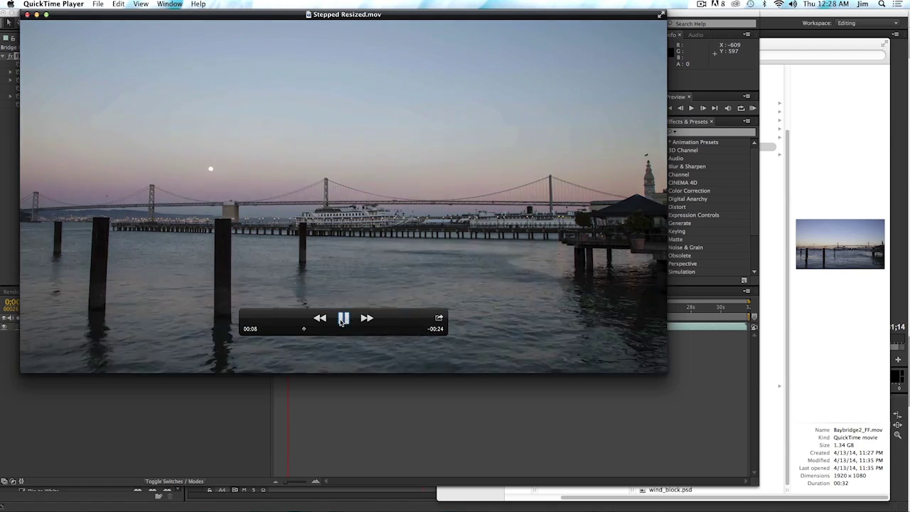
pyautogui.press('super+Tab')
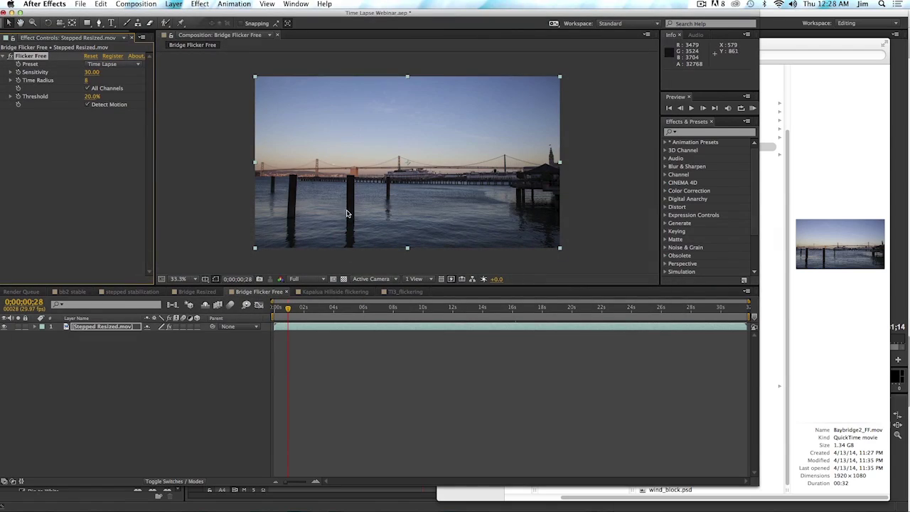